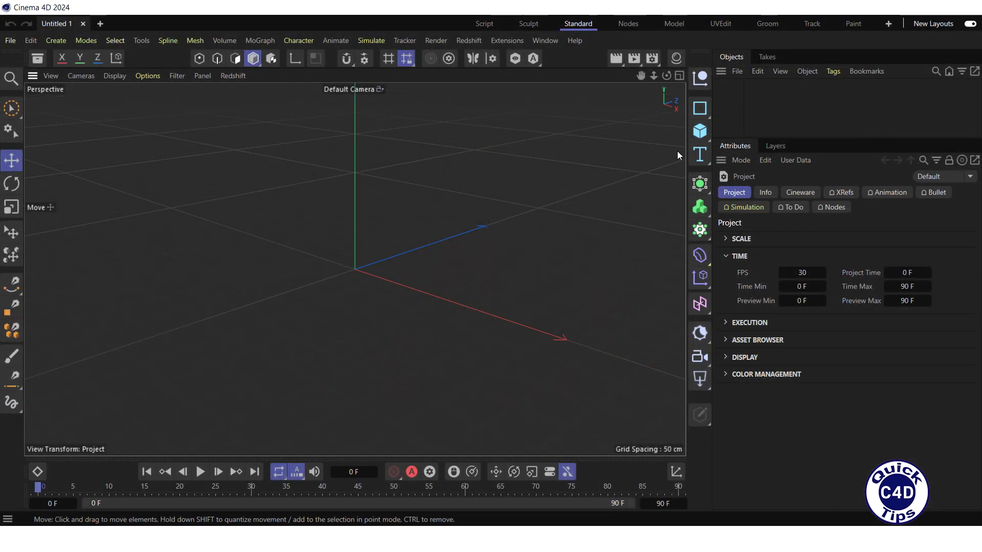
Add a default Sphere (100 cm radius, 32 segments) and a MoGraph Voronoi Fracture object
left_click(702, 134)
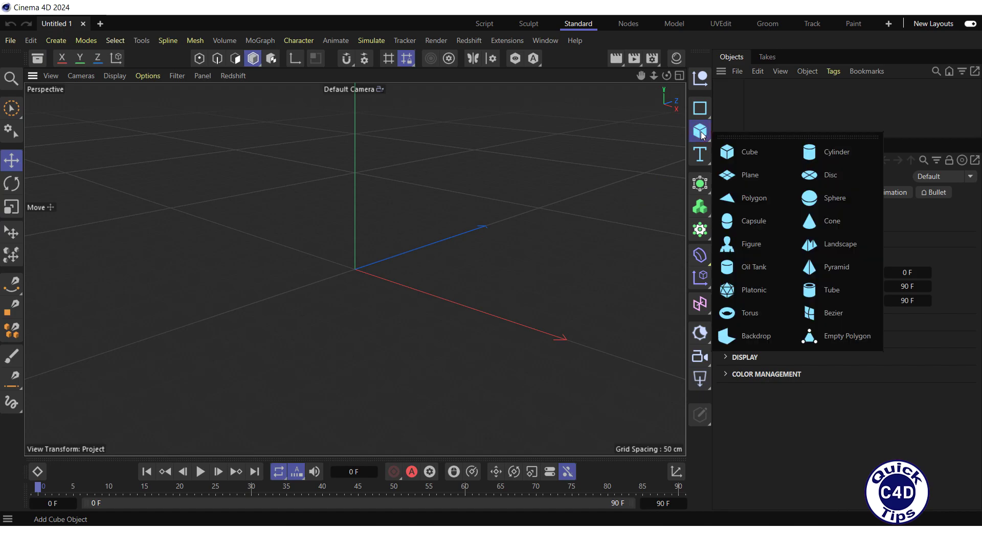
left_click(838, 201)
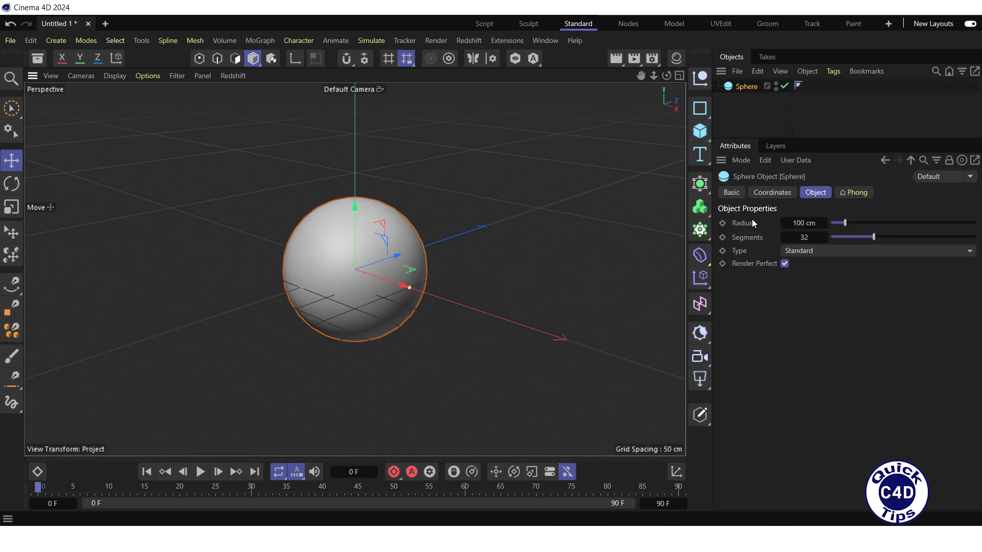
left_click(707, 233)
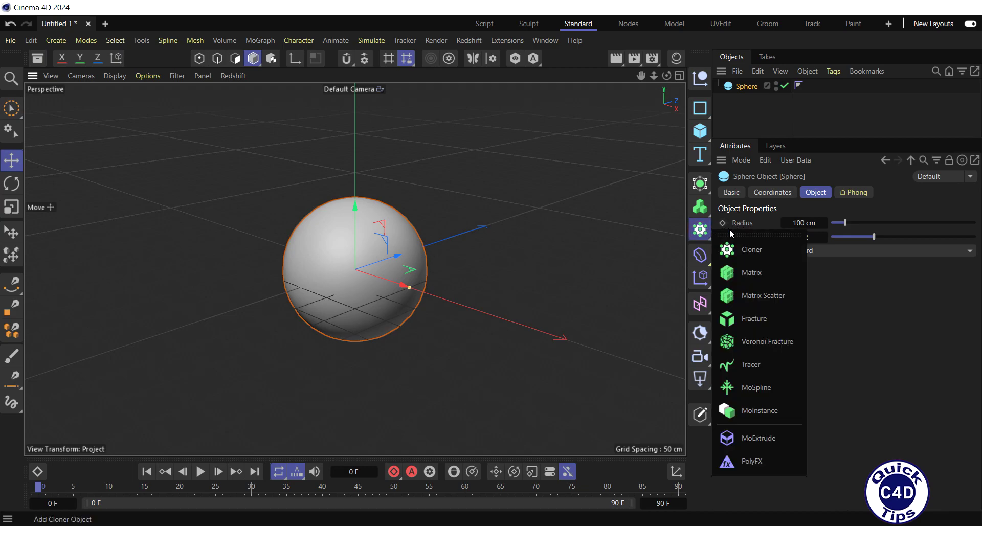
left_click(756, 342)
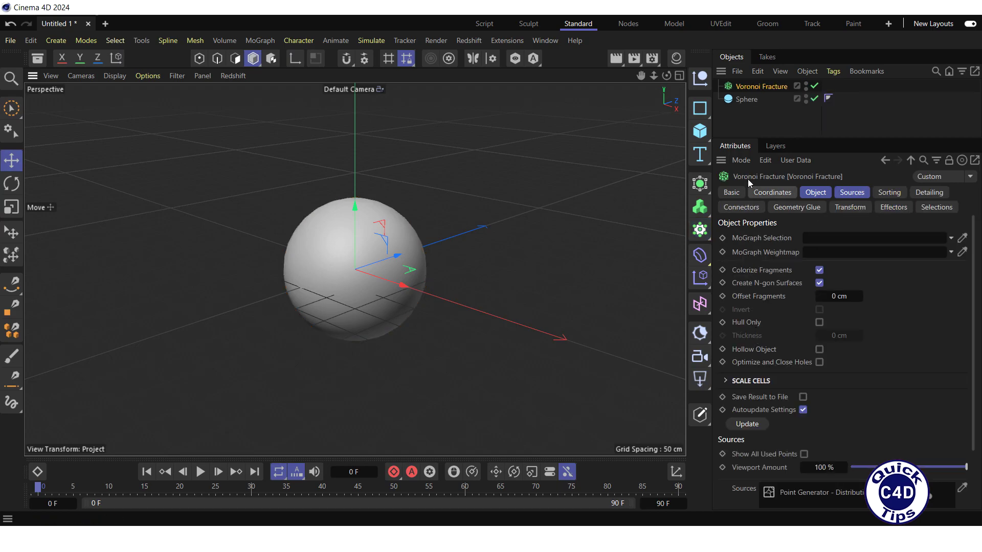
Nest the Sphere under Voronoi Fracture and give the fracture a Bullet Rigid Body tag
left_click_drag(743, 100, 746, 95)
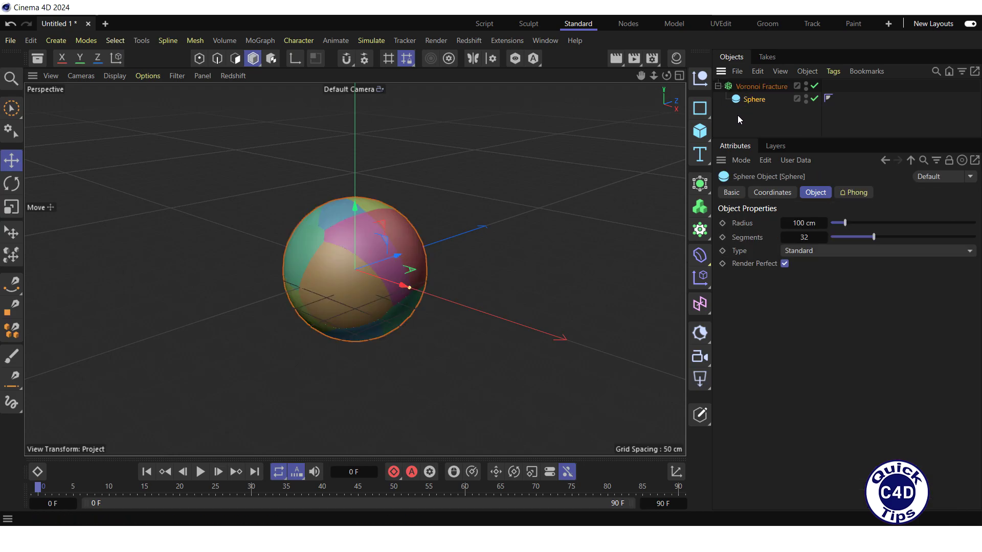
right_click(753, 87)
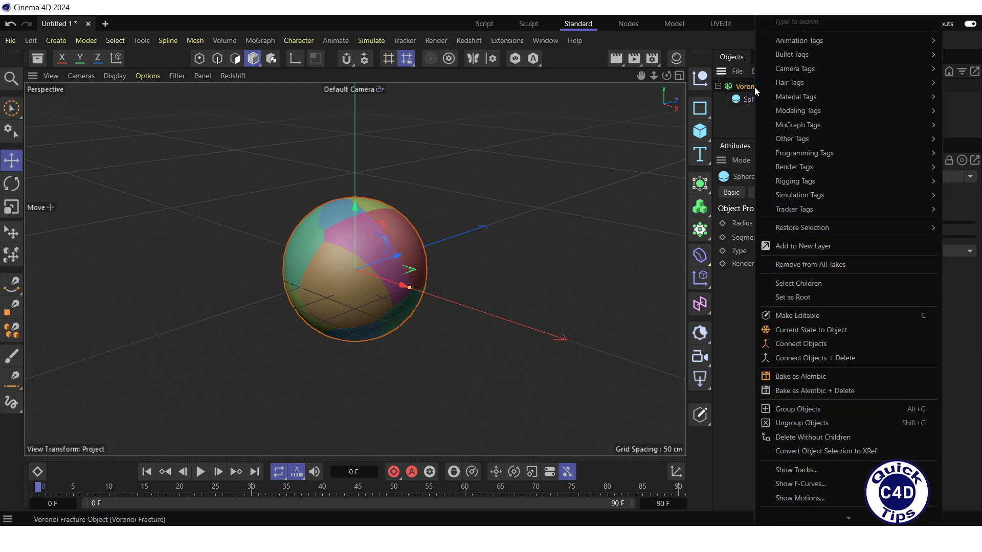
mouse_move(774, 87)
mouse_move(788, 59)
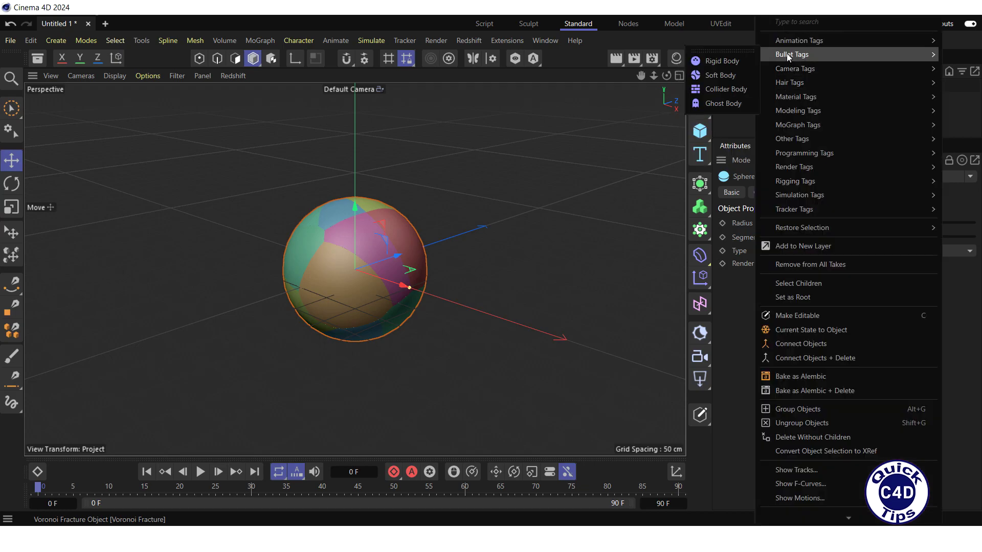
left_click(721, 62)
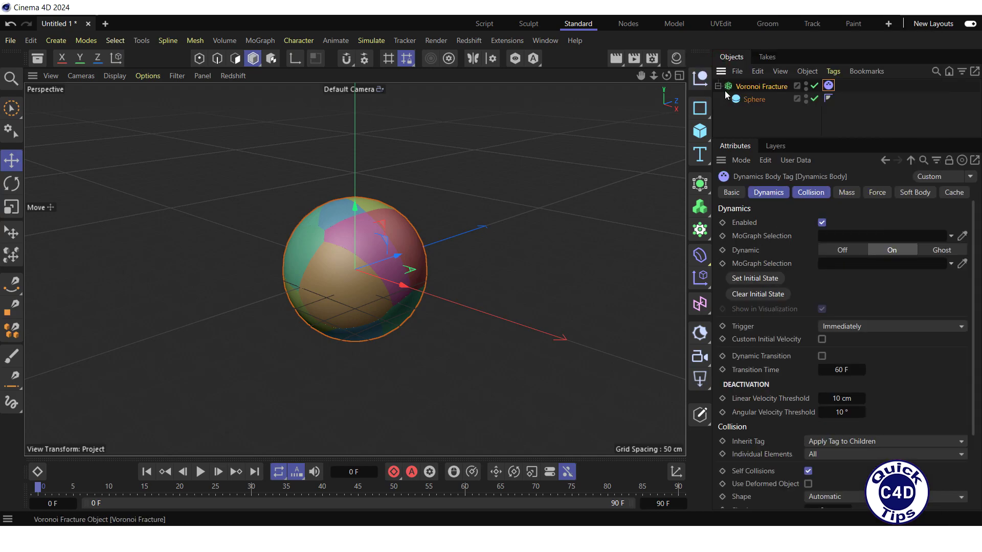
Add a Plane and set its width and height to 1000 cm each
left_click(702, 134)
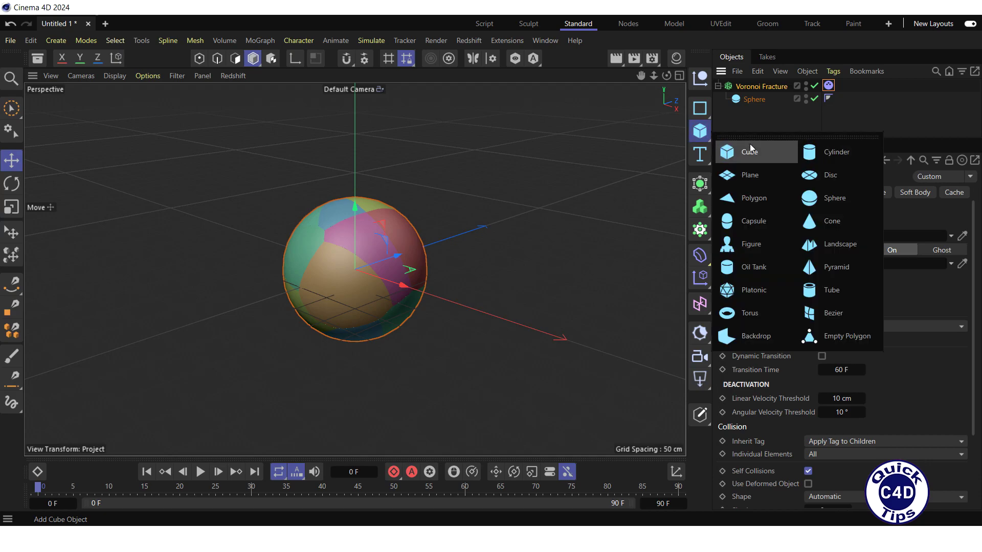
left_click(747, 180)
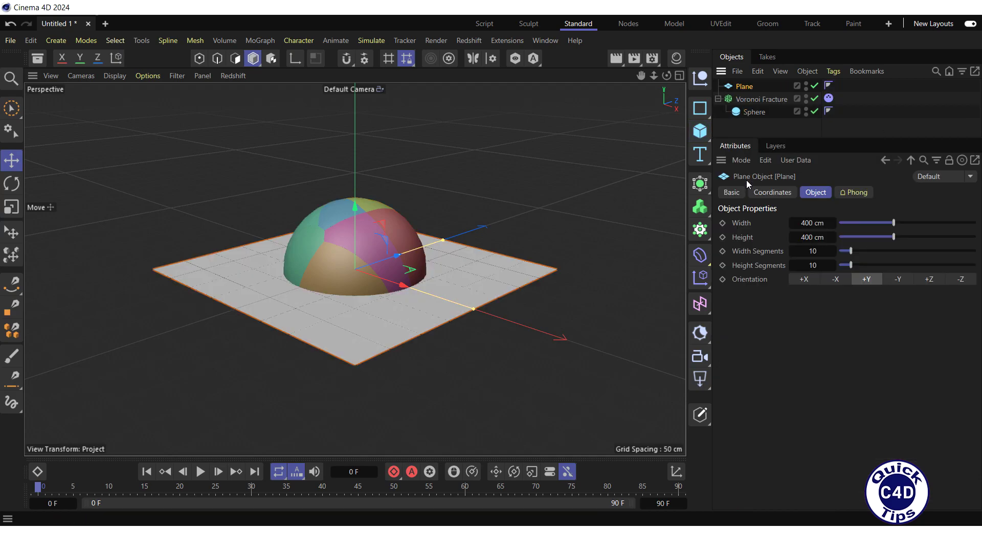
left_click(812, 223)
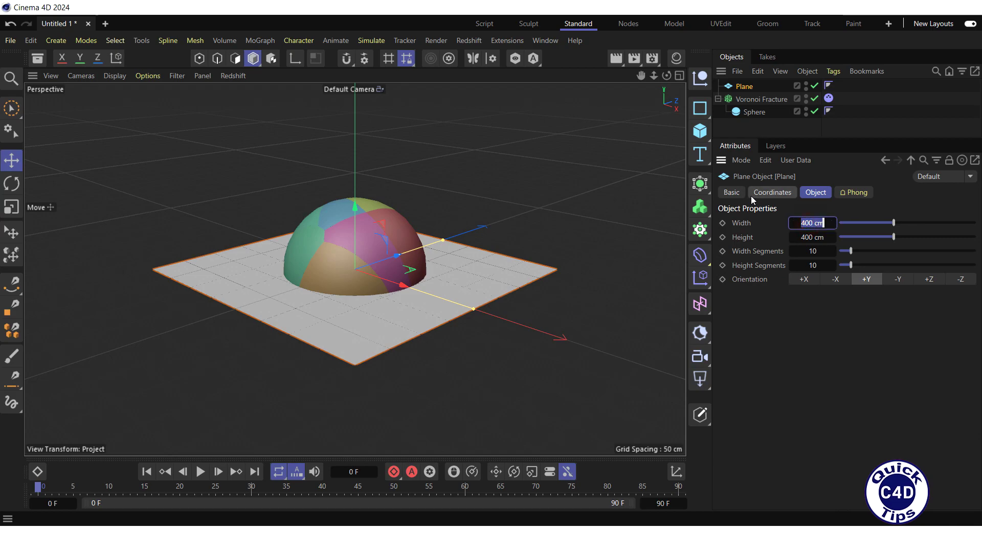
type("1000")
key("Return")
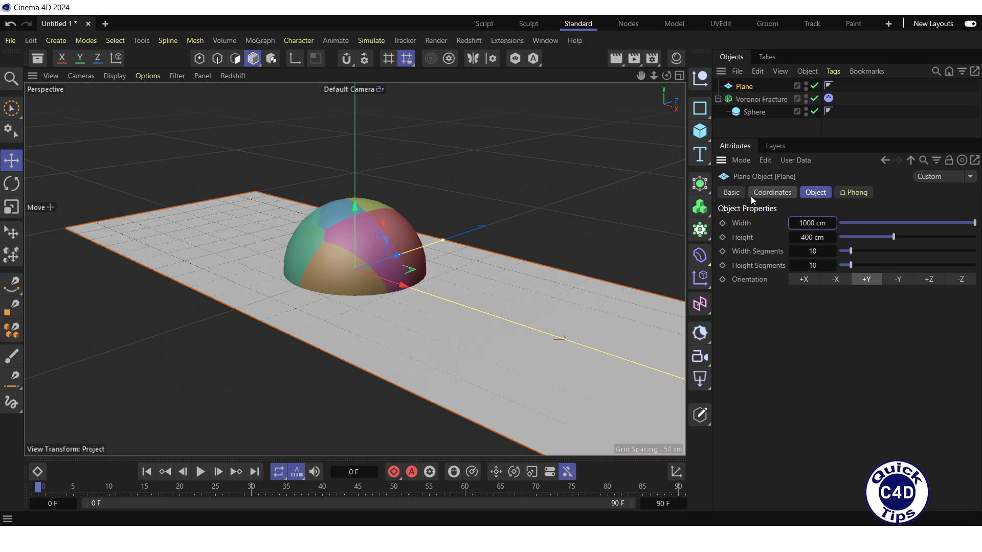
left_click(812, 237)
type("1000")
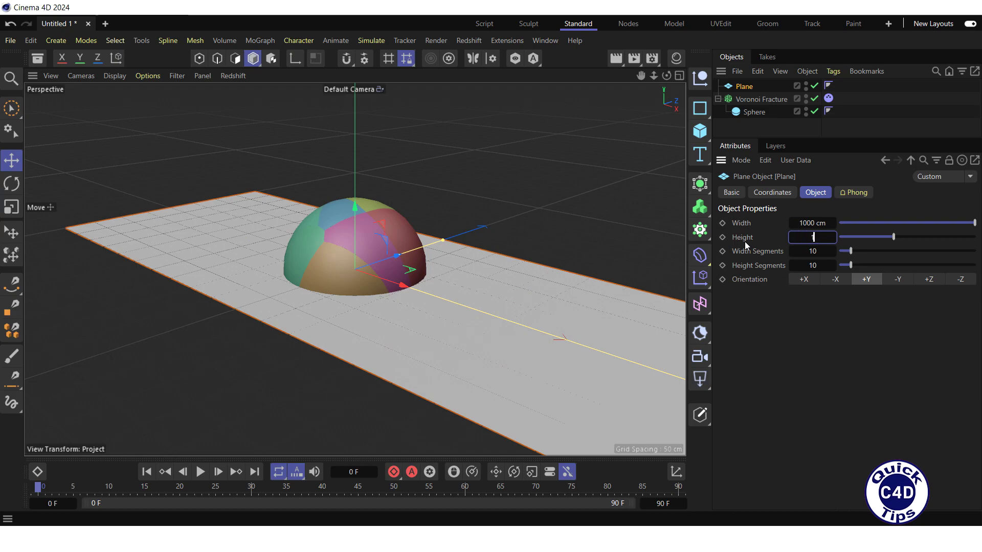
key("Return")
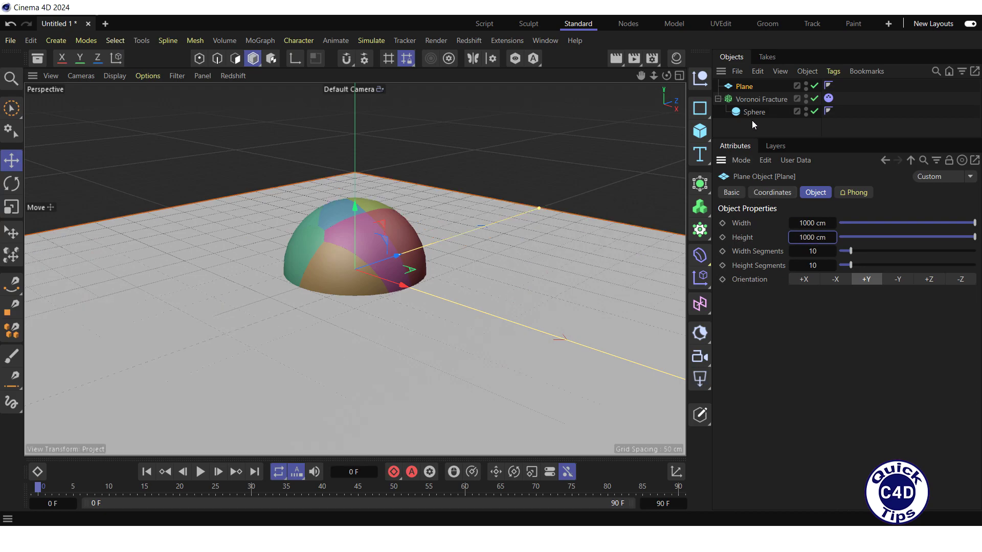
Give the Plane a Bullet Collider Body tag
right_click(749, 88)
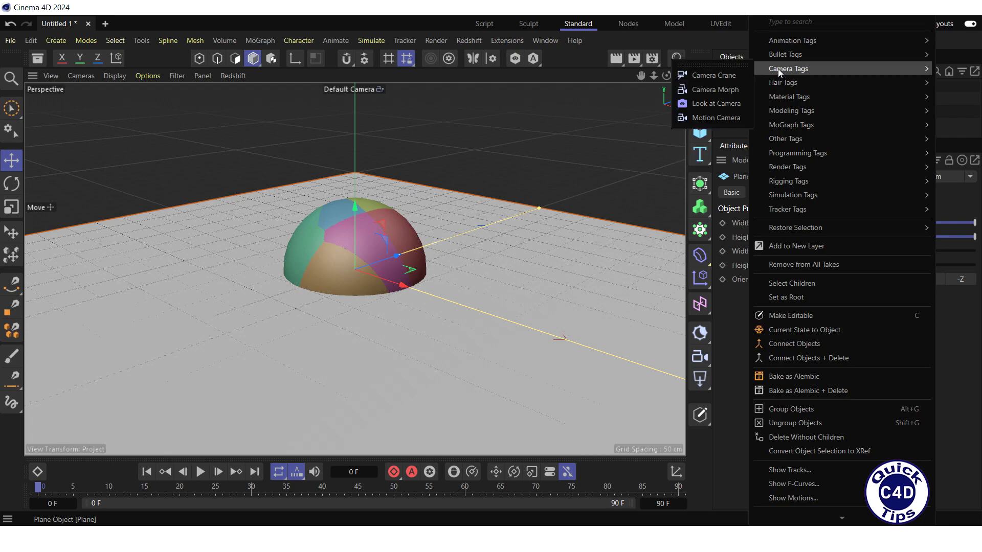
mouse_move(777, 54)
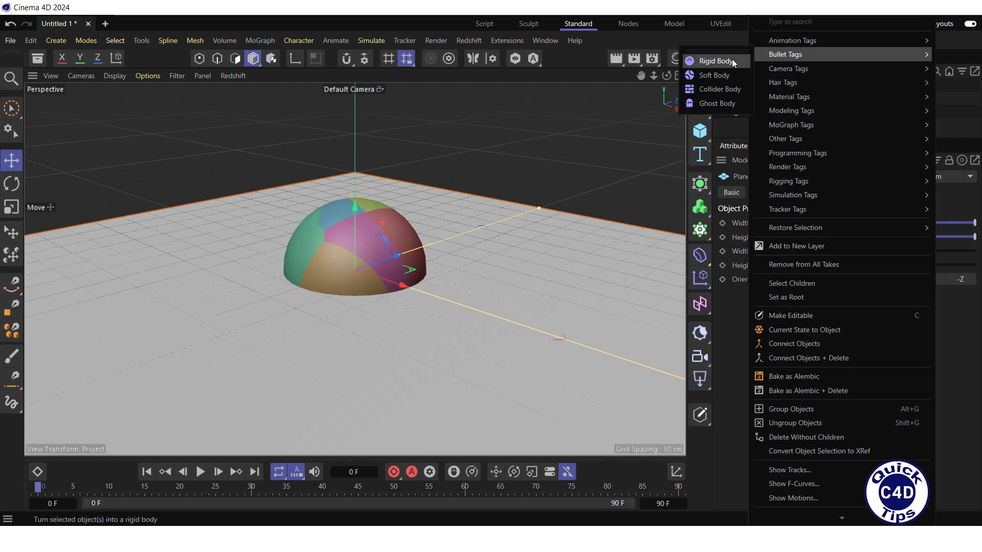
left_click(710, 89)
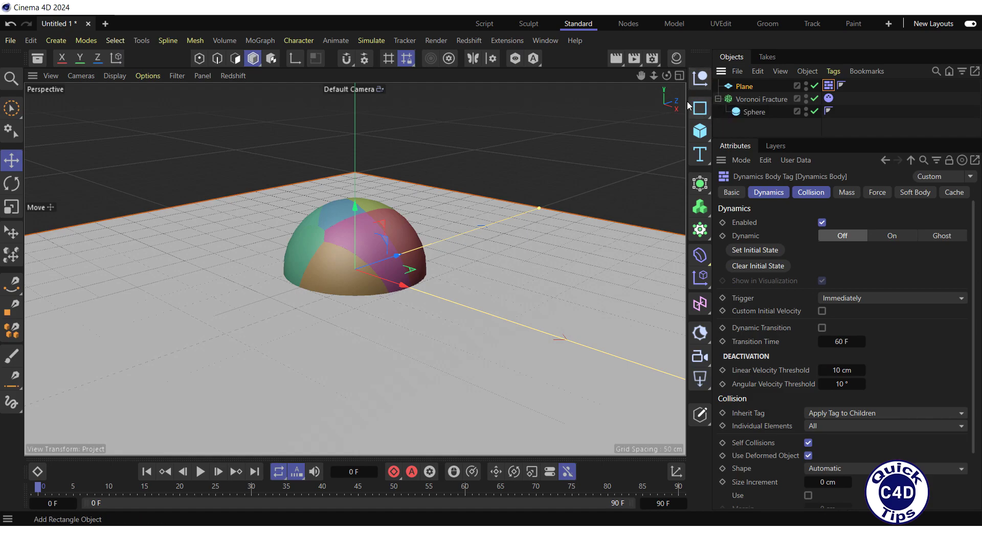
Raise the fractured sphere about 206 cm above the plane along Y
left_click_drag(654, 76, 606, 78)
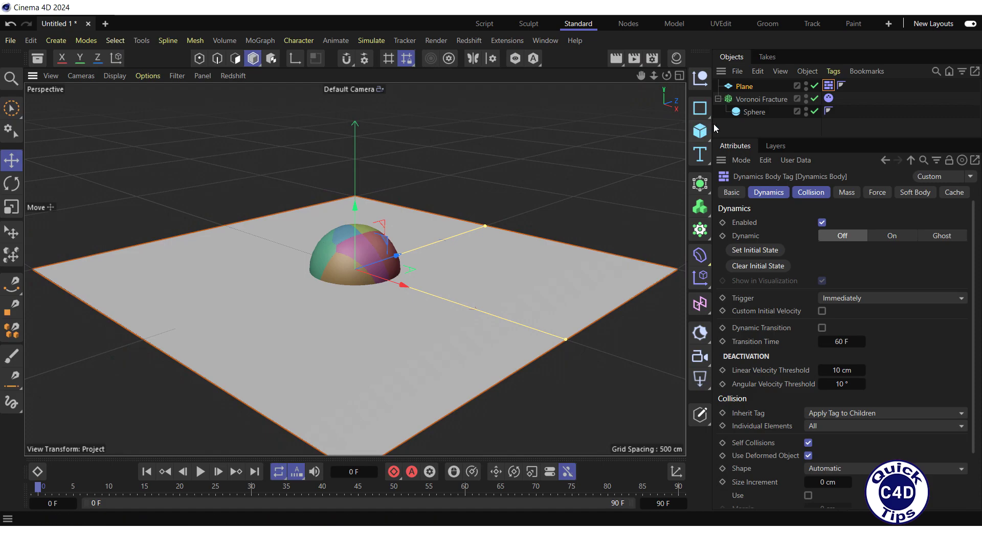
left_click(753, 112)
left_click_drag(355, 206, 366, 81)
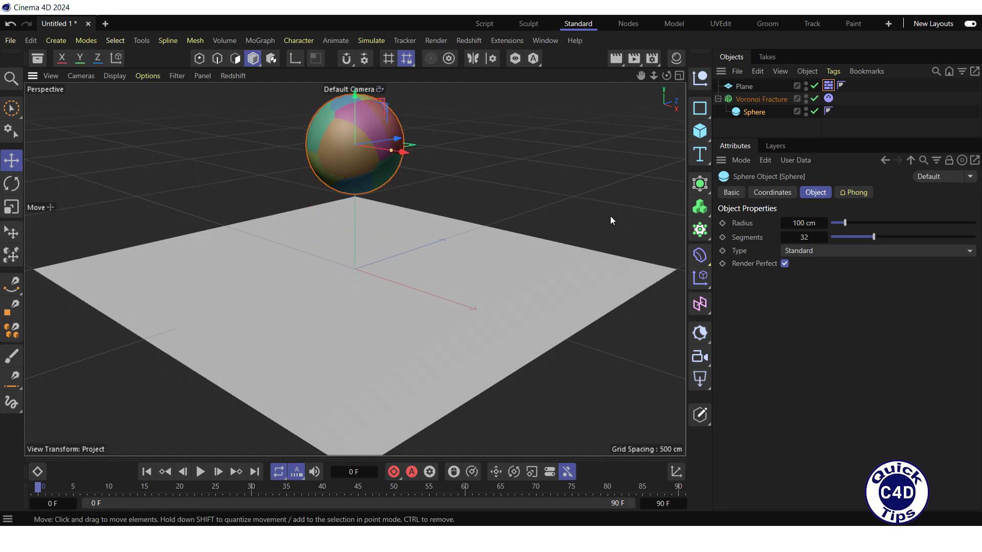
left_click(199, 473)
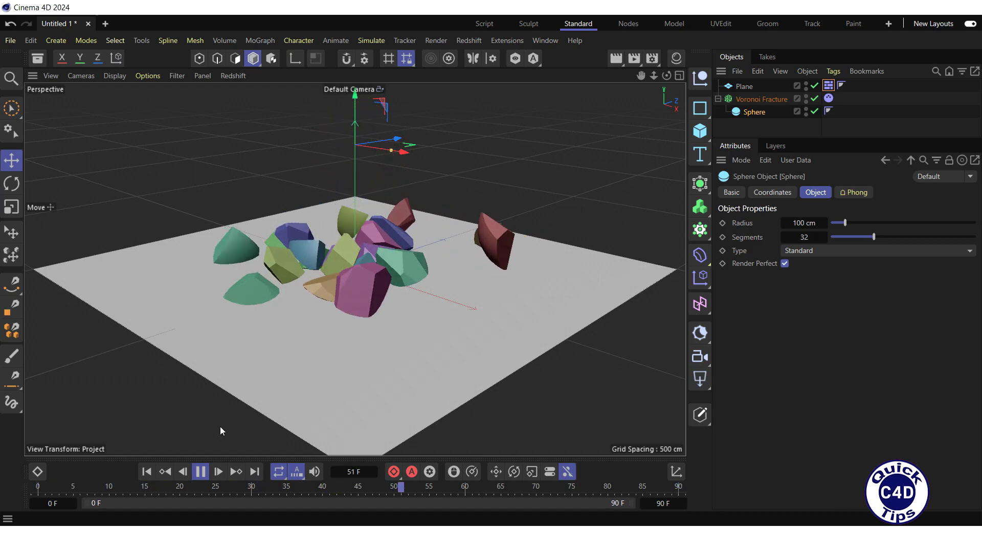
left_click(204, 472)
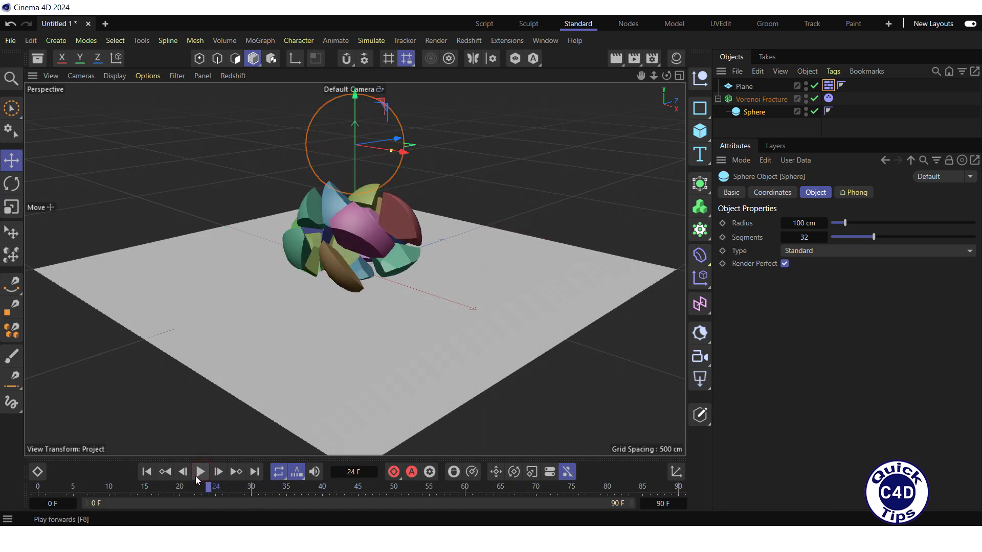
left_click(147, 472)
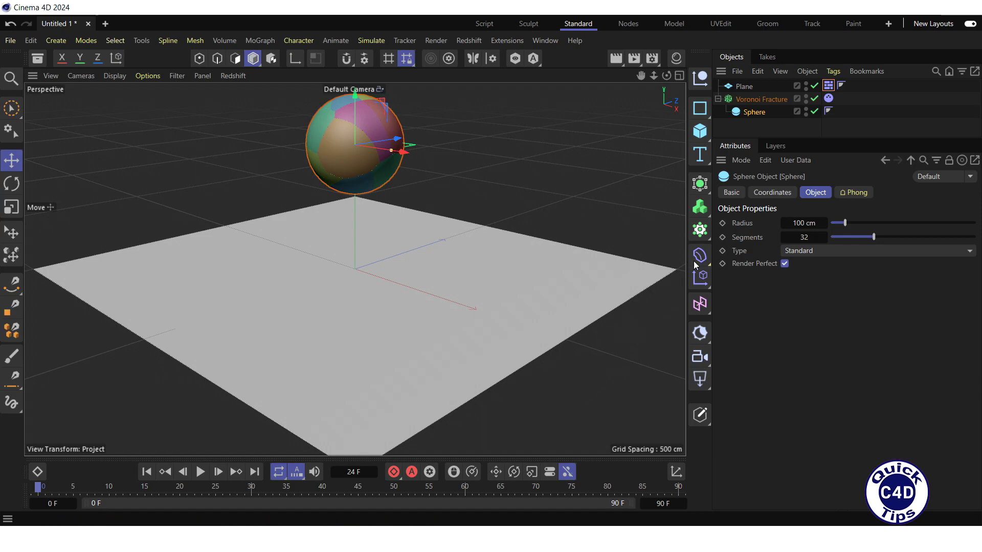
Set the Voronoi Fracture point generator's point amount to 100
left_click(759, 100)
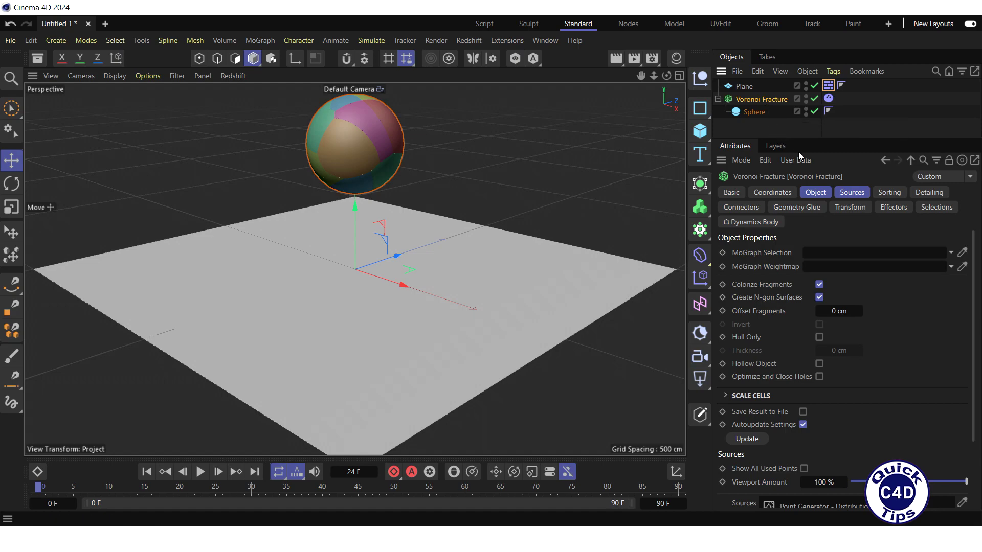
left_click(845, 192)
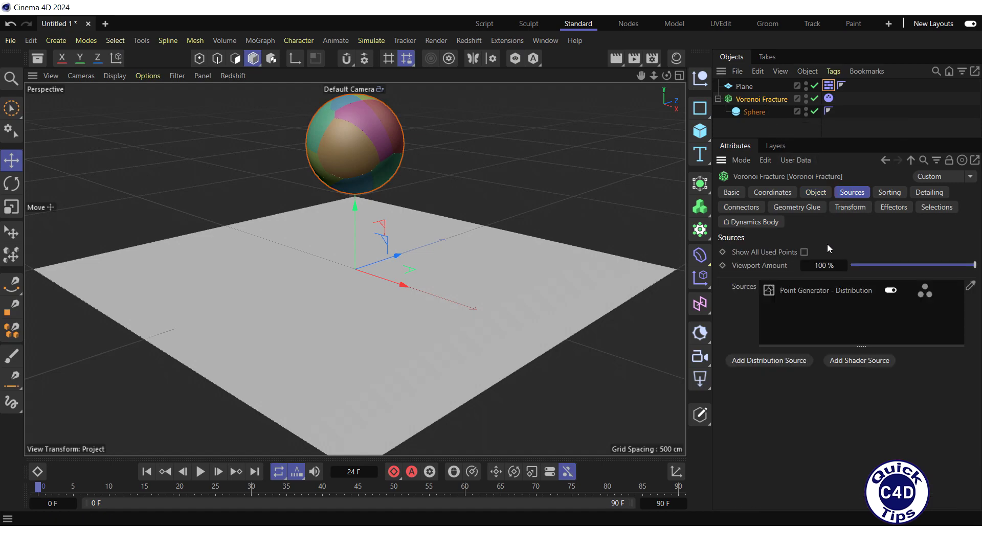
left_click(808, 289)
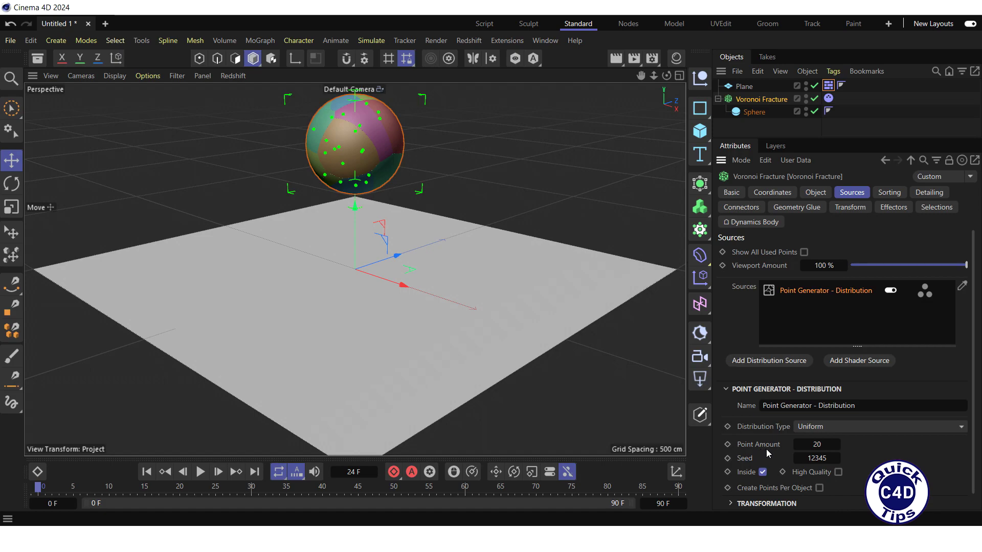
double_click(817, 444)
type("100")
key("Return")
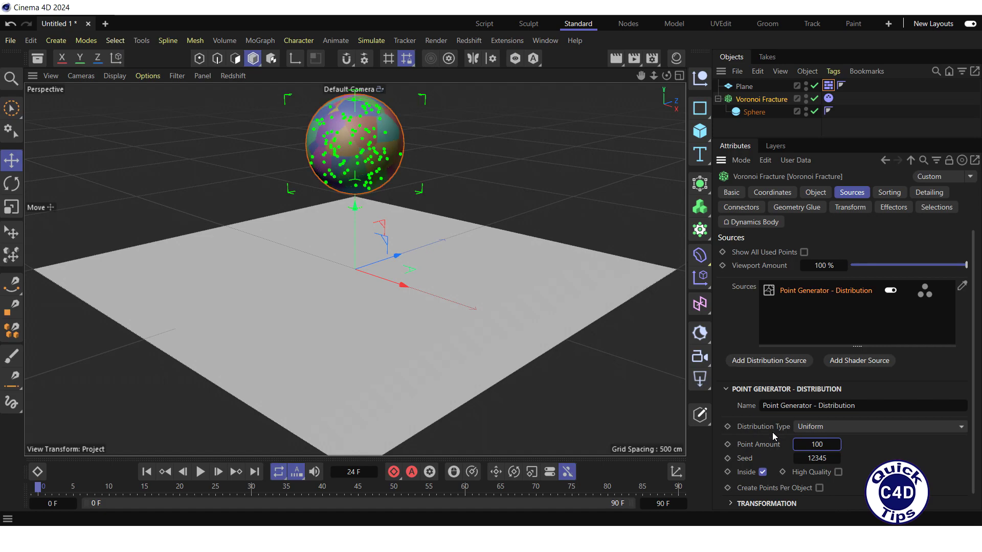
Set the distribution type to Exponential with Y-Axis Affection + and X-Axis Affection off
left_click(861, 426)
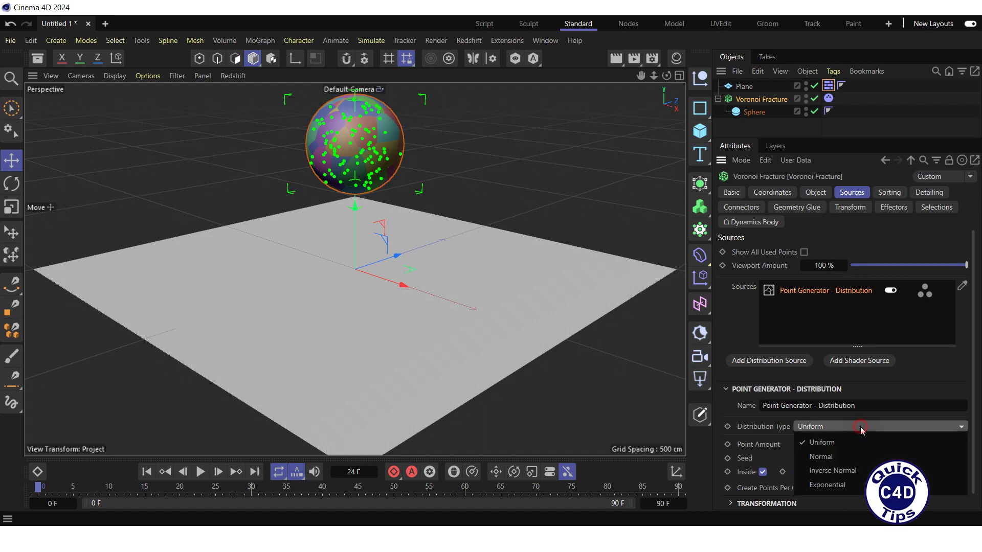
left_click(832, 456)
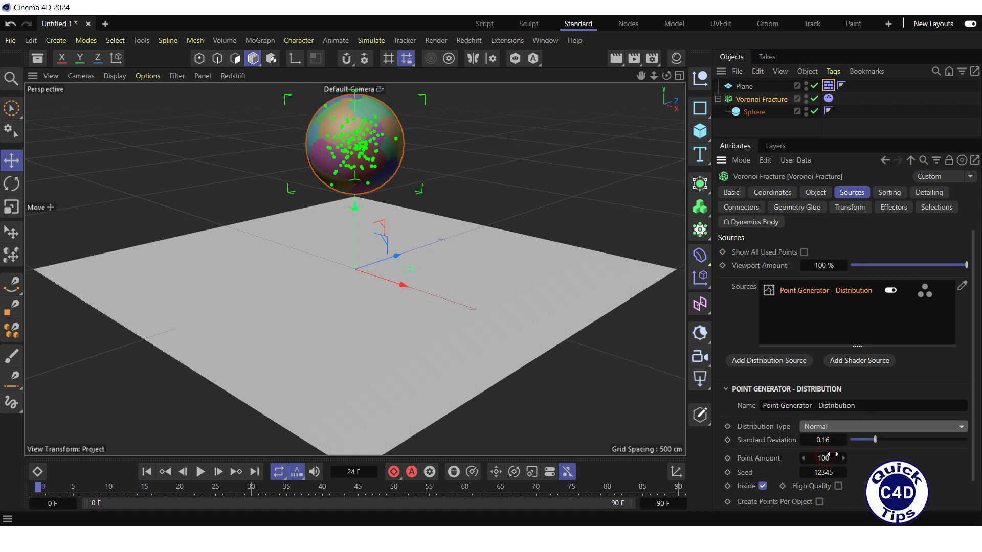
left_click(848, 426)
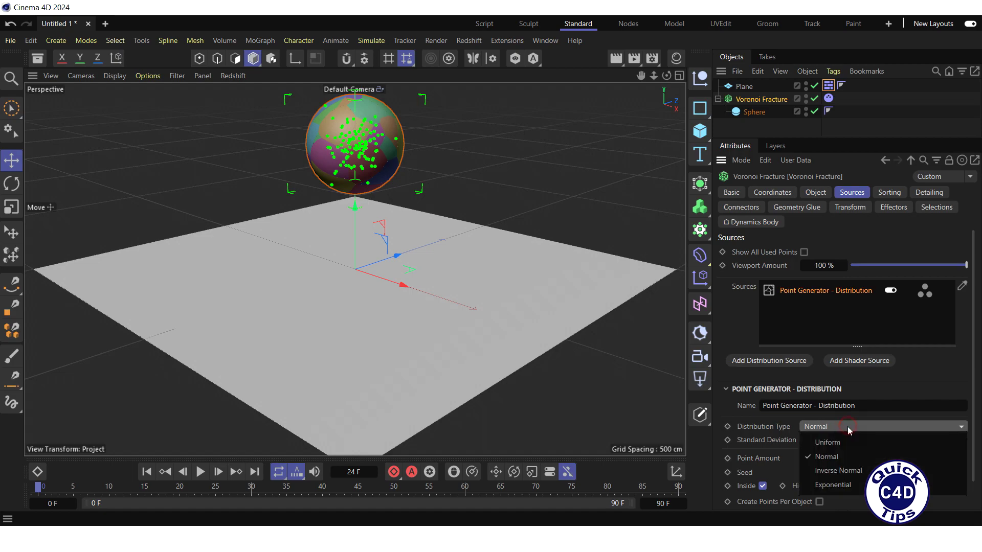
left_click(838, 471)
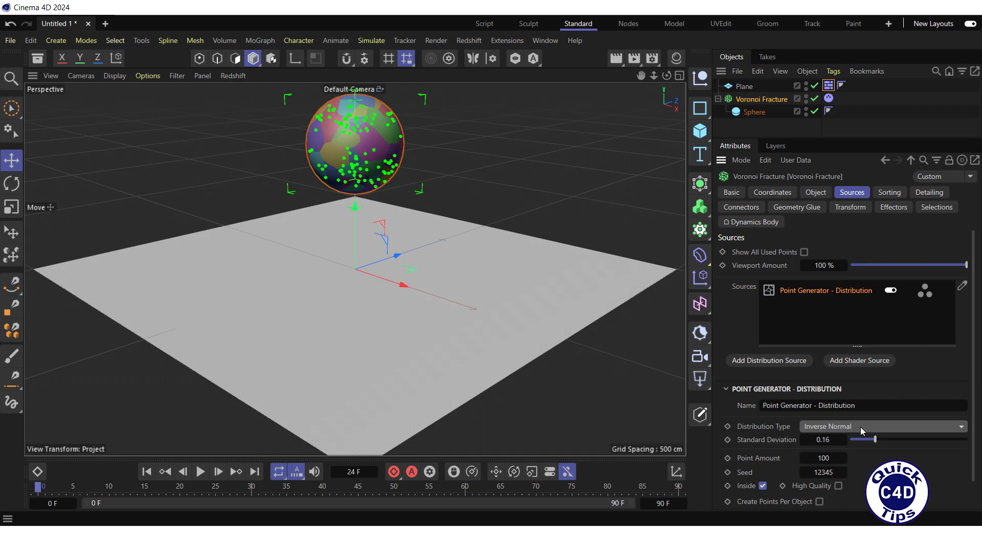
left_click(860, 427)
left_click(839, 484)
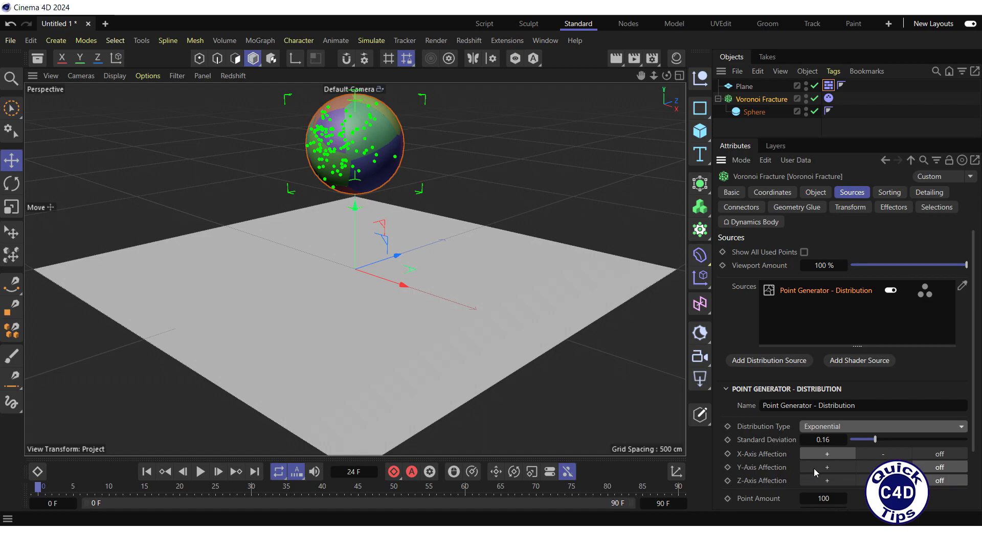
left_click(829, 467)
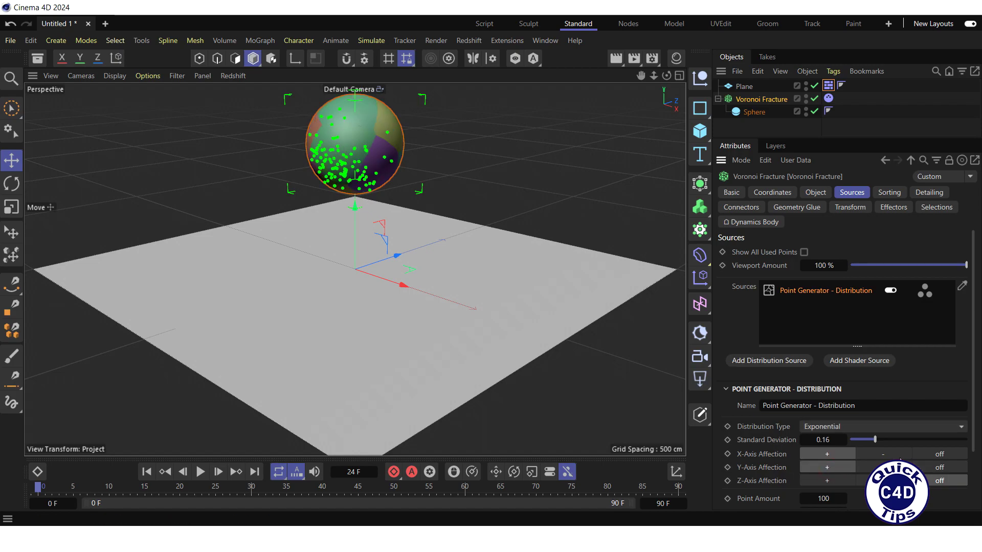
left_click(939, 454)
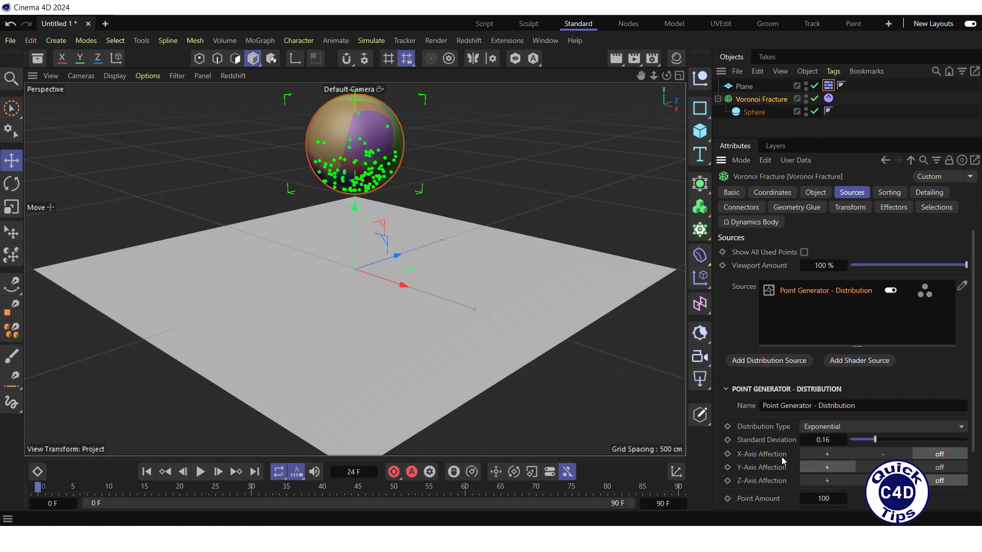
left_click(200, 472)
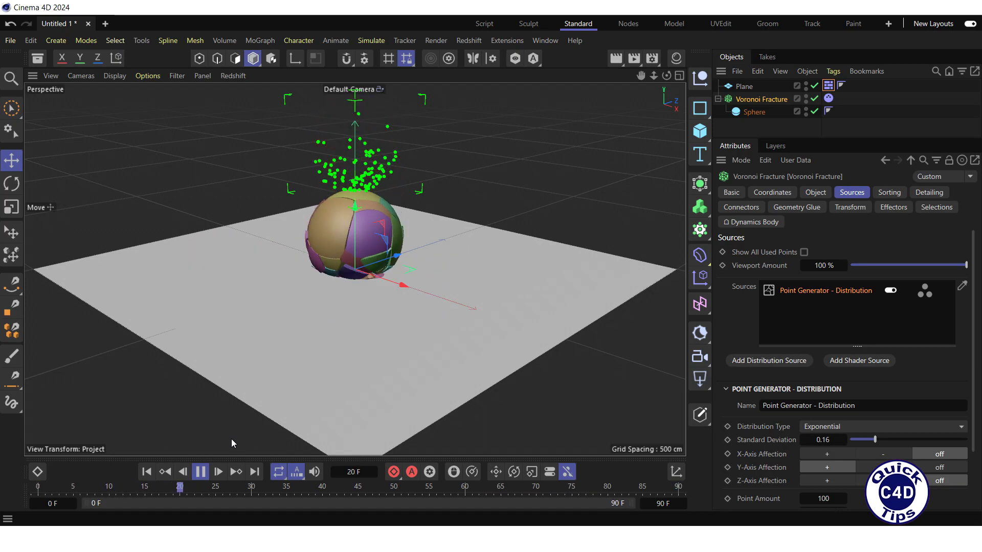
left_click(200, 472)
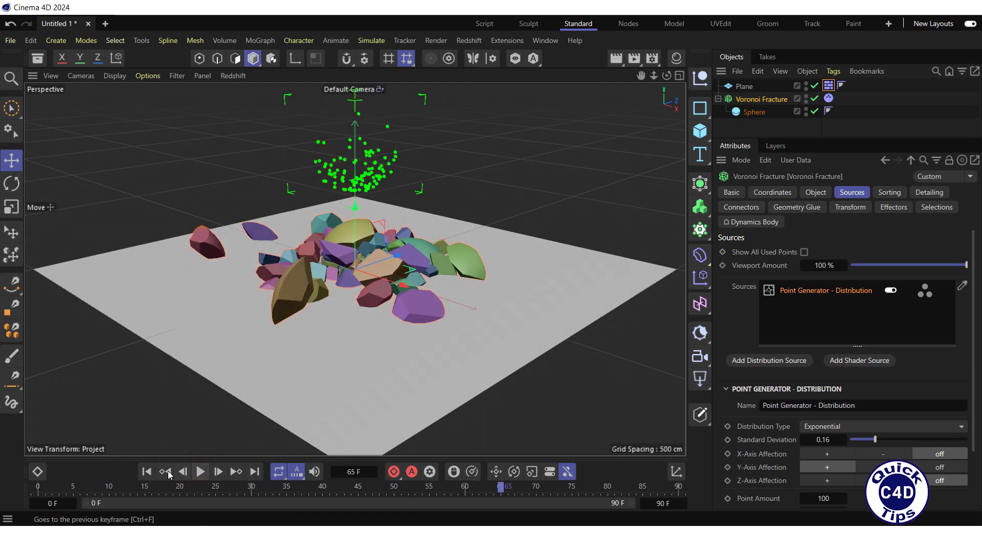
left_click(147, 472)
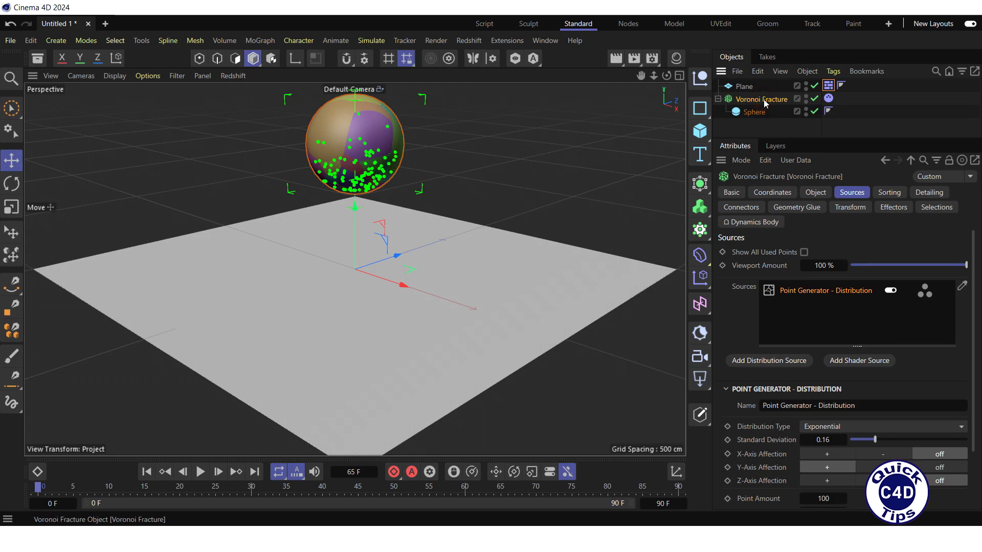
Create a Fixed Connector and set its breaking force to 11000 cm and torque to 11000
left_click(745, 209)
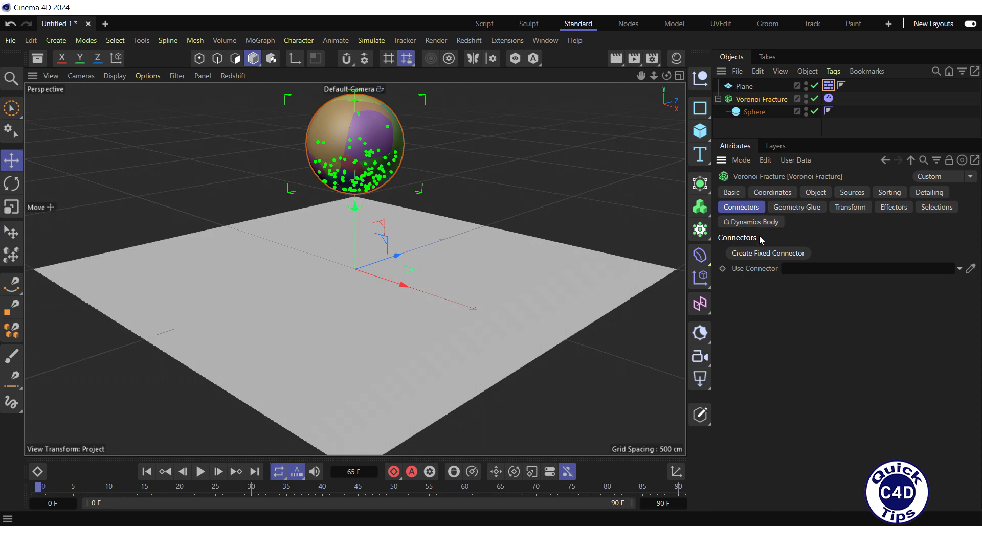
left_click(759, 255)
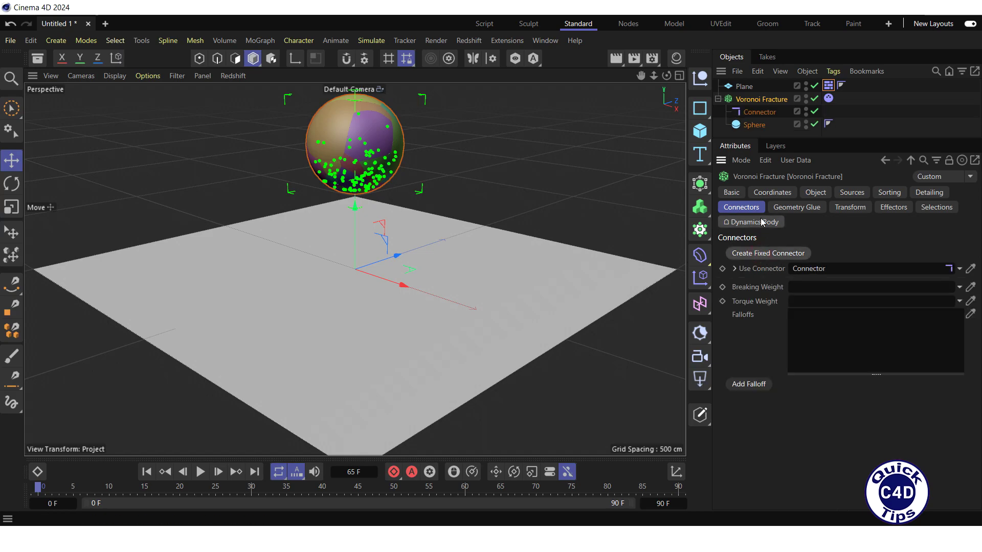
left_click(763, 112)
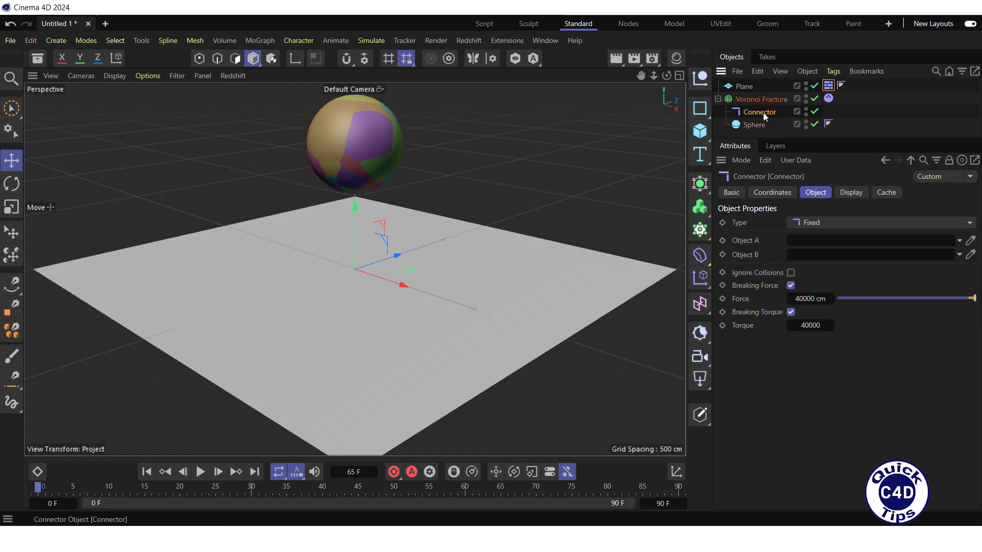
left_click(813, 193)
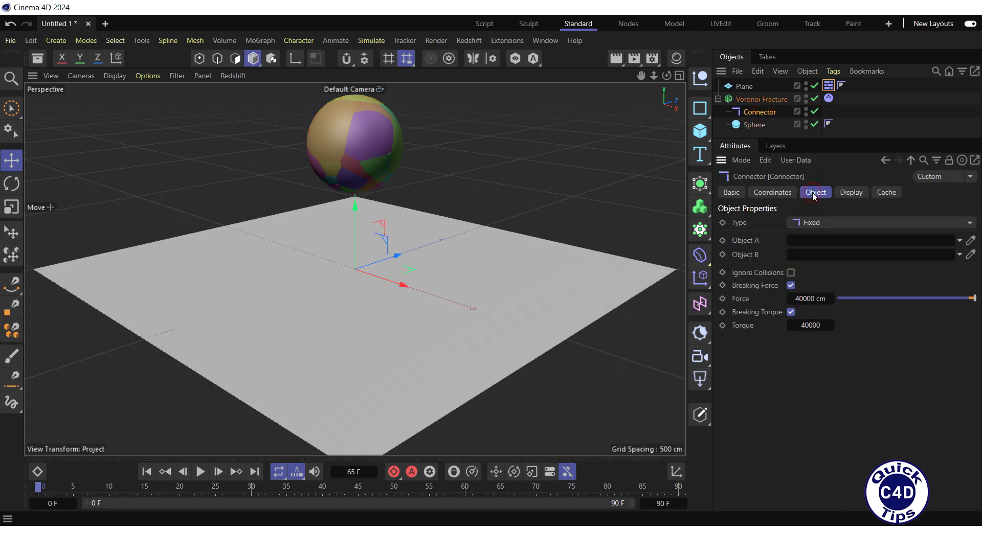
double_click(804, 298)
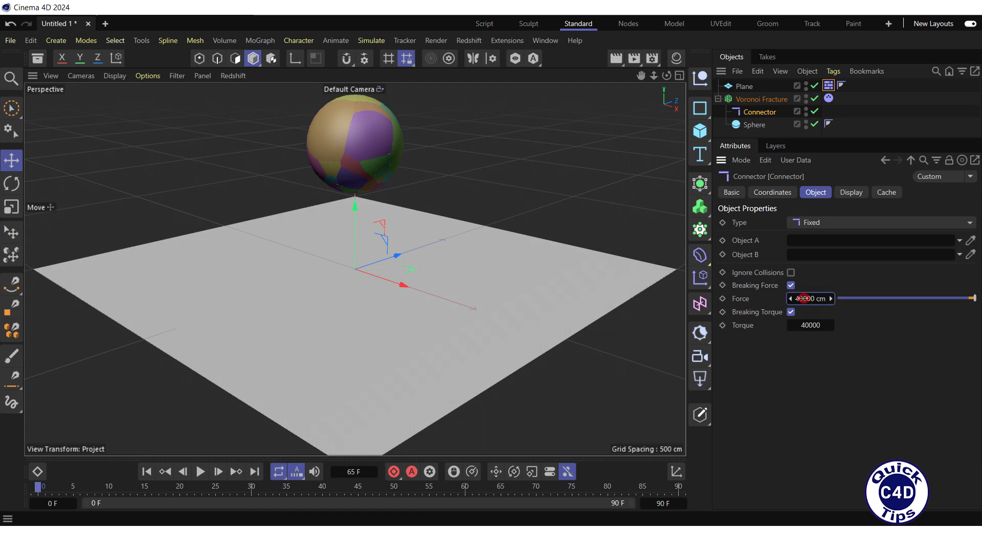
type("110")
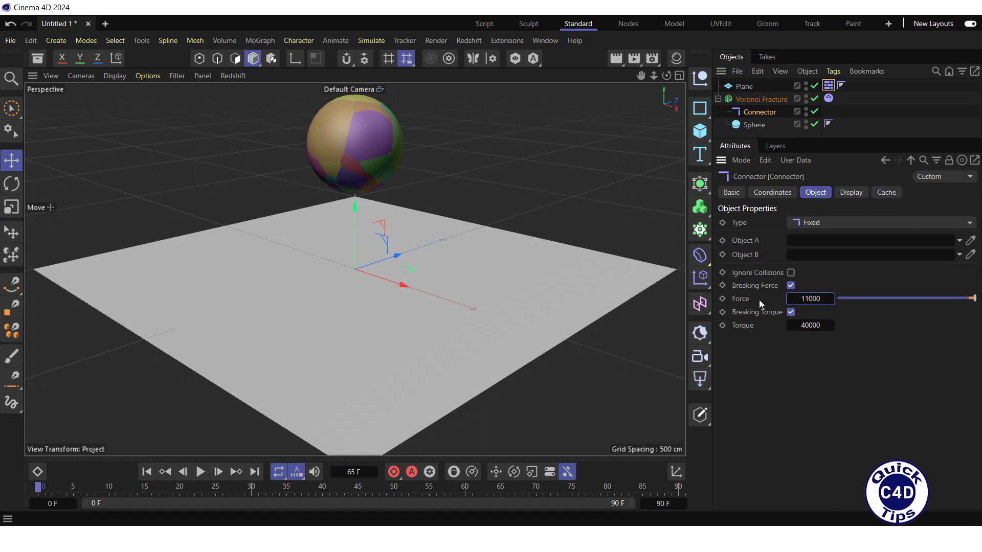
key("Tab")
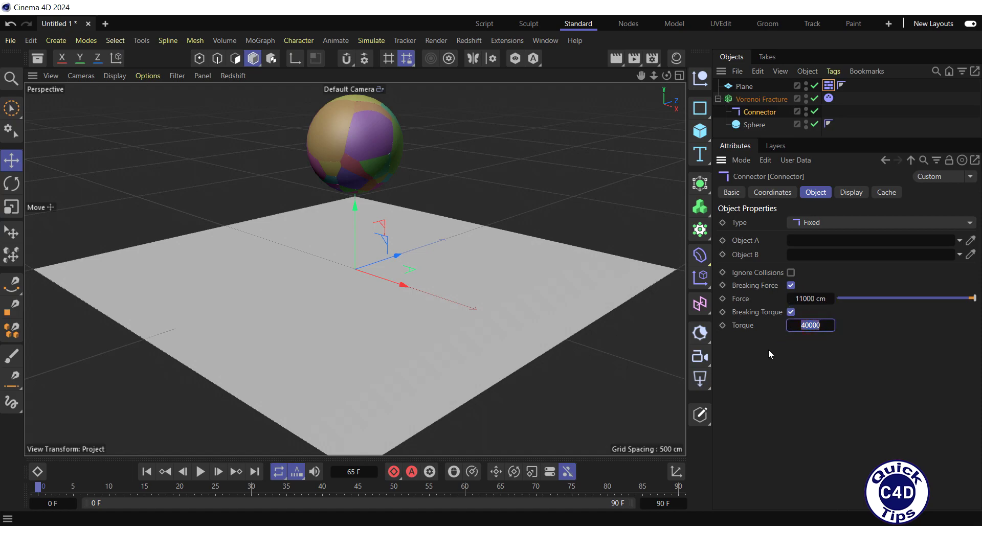
type("11000")
left_click(200, 471)
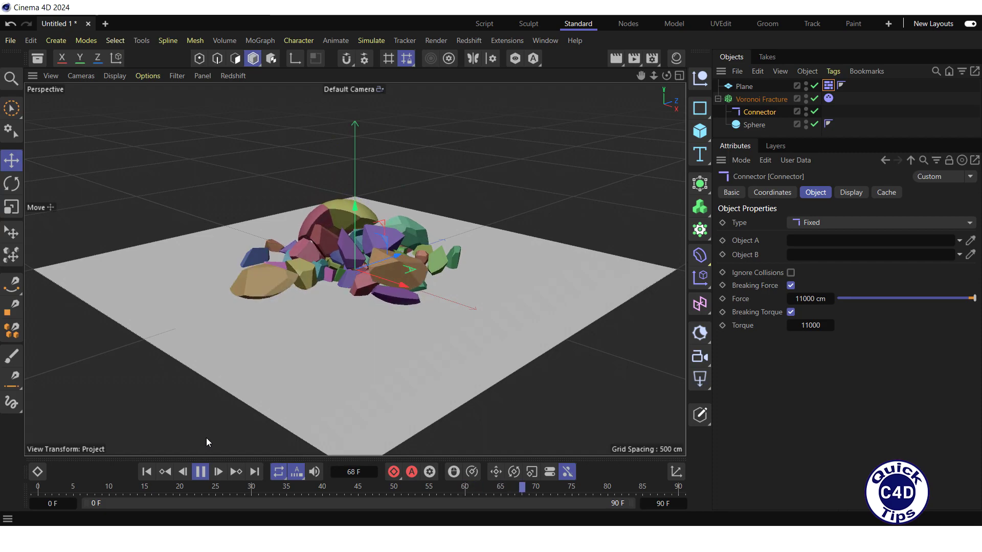
left_click(200, 472)
left_click(147, 472)
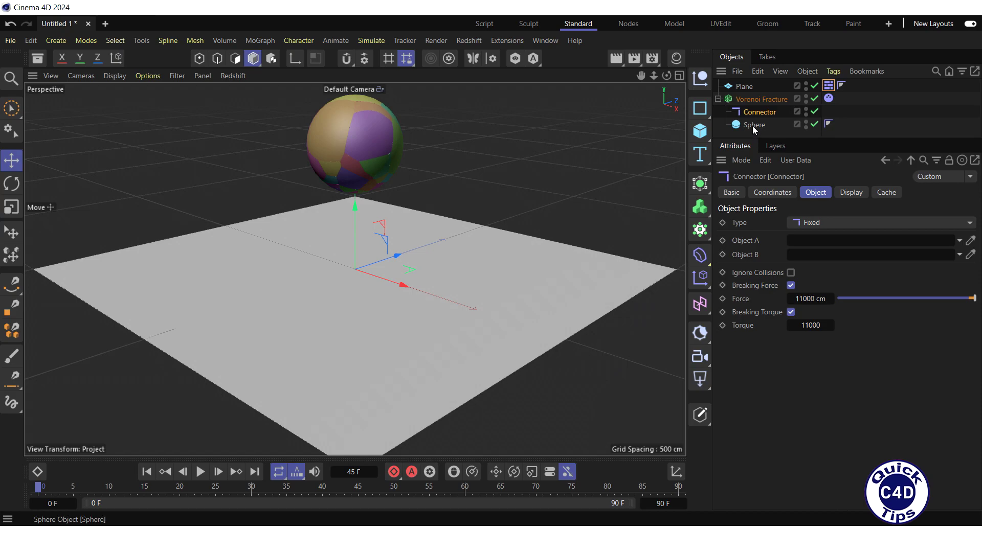
Uncheck Colorize Fragments in the Voronoi Fracture's Object settings
left_click(760, 100)
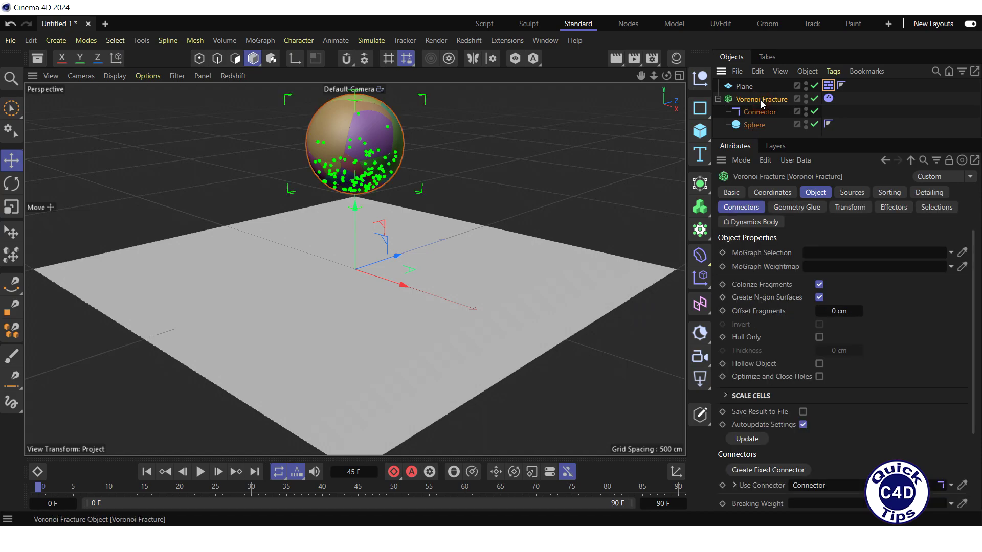
left_click(813, 193)
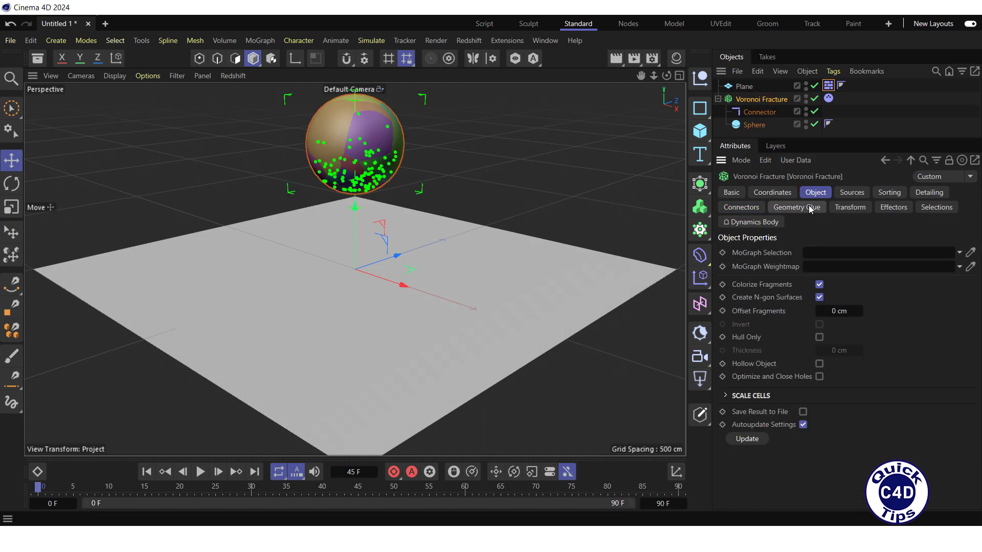
left_click(819, 284)
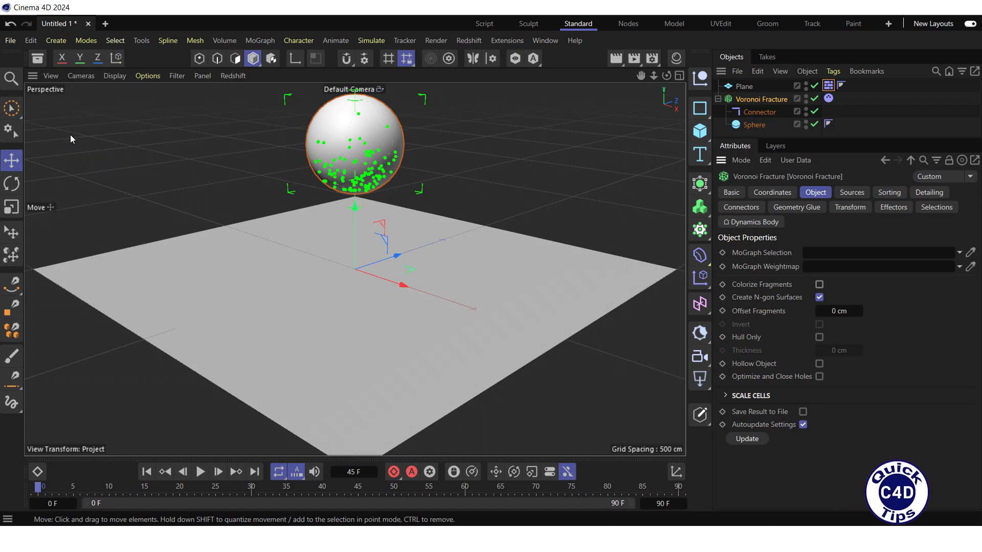
Search the Asset Browser for 'sands' and drag Sandstone 06 - Shader onto the fractured sphere
left_click(37, 57)
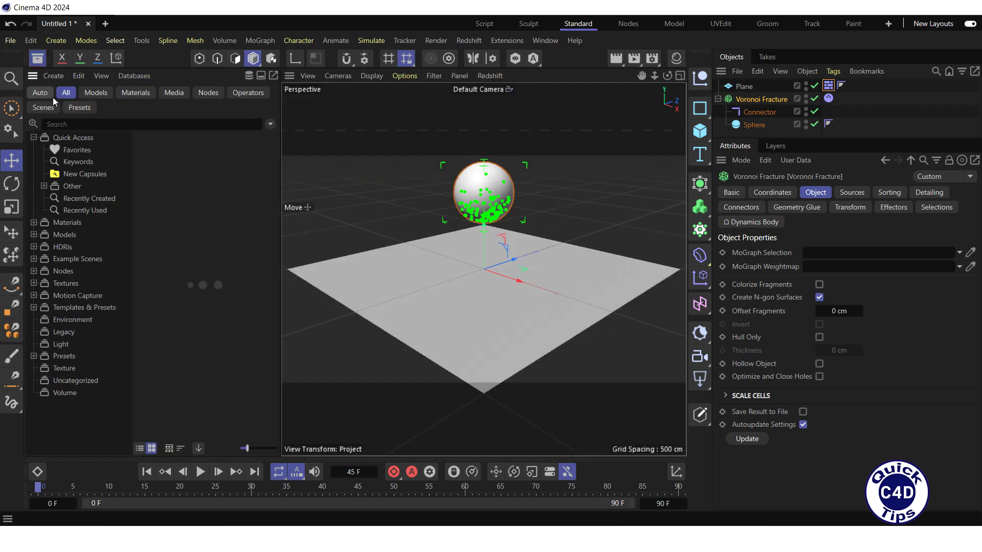
type("s")
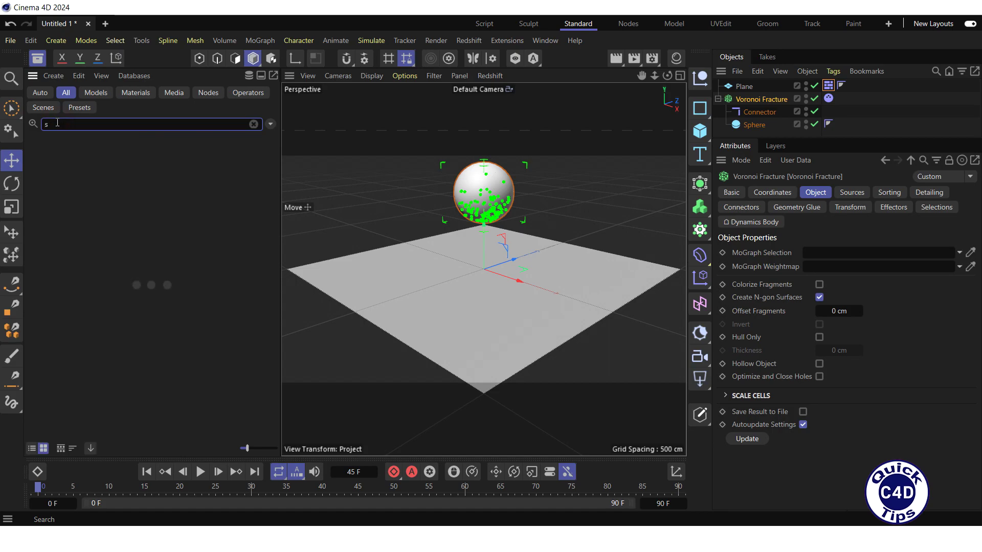
type("ands")
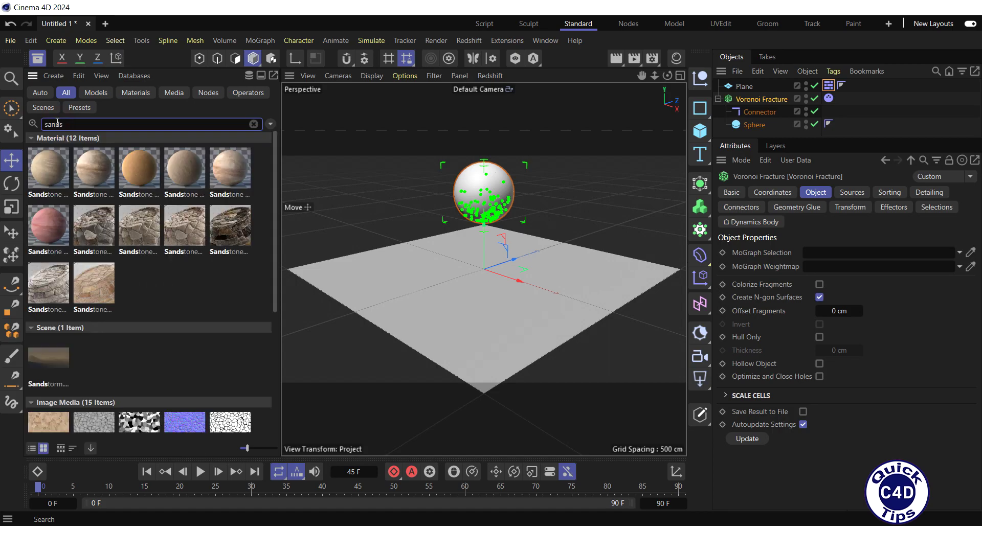
left_click_drag(45, 227, 321, 225)
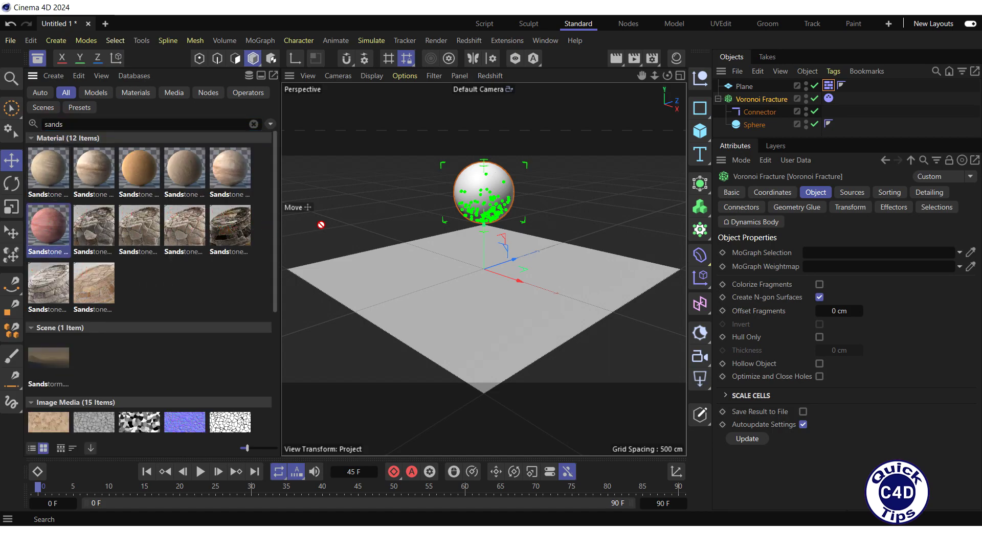
left_click_drag(486, 187, 486, 188)
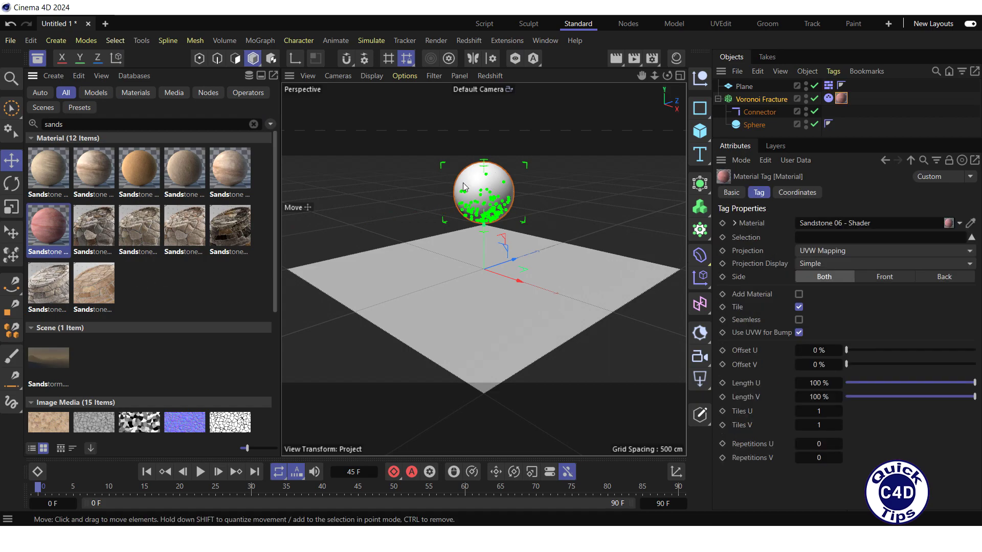
left_click(37, 60)
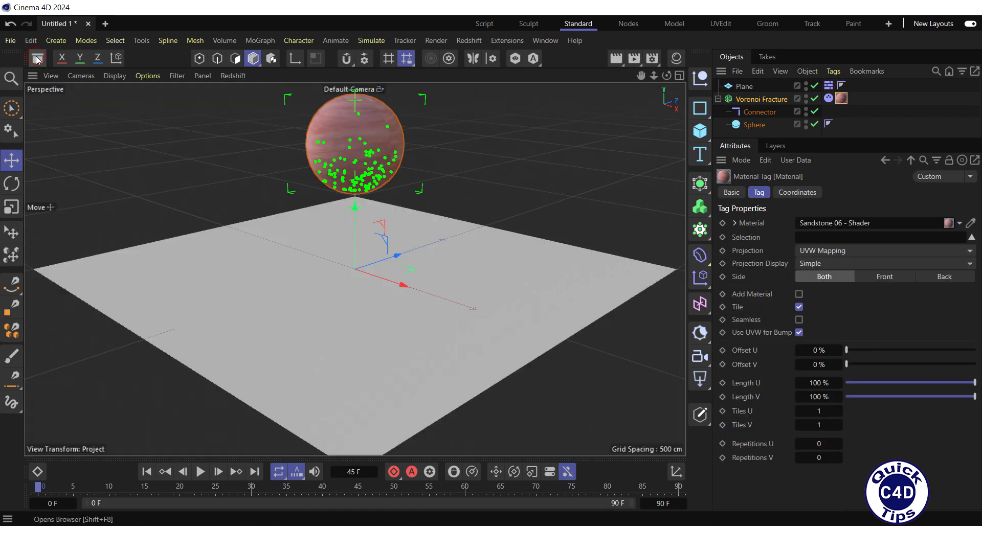
Deselect everything and play the timeline to watch the sphere shatter on the floor
left_click(135, 383)
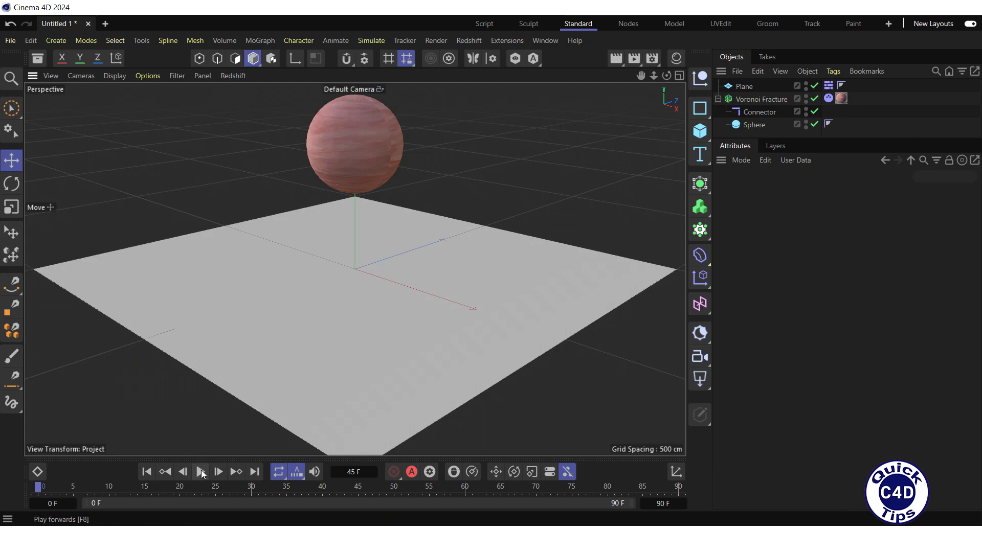
left_click(200, 472)
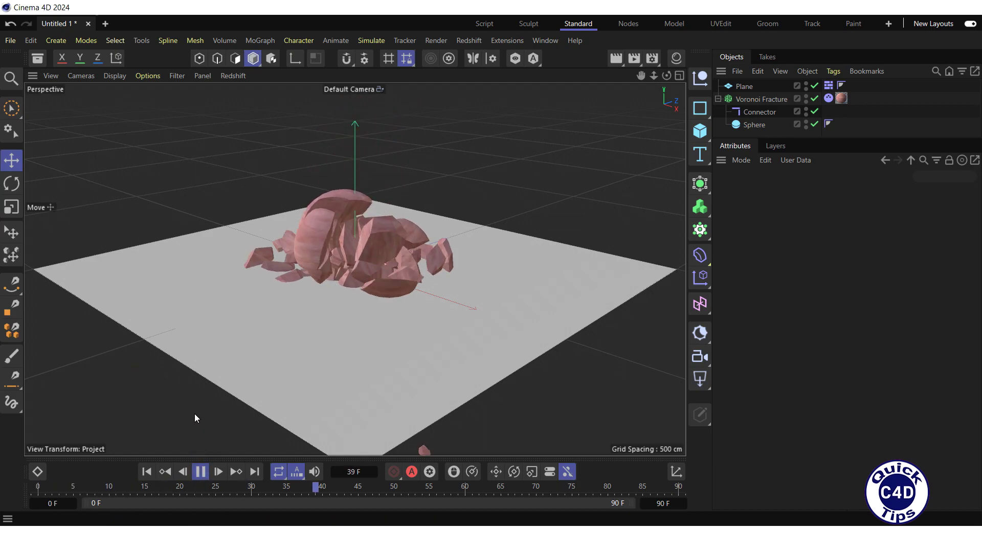